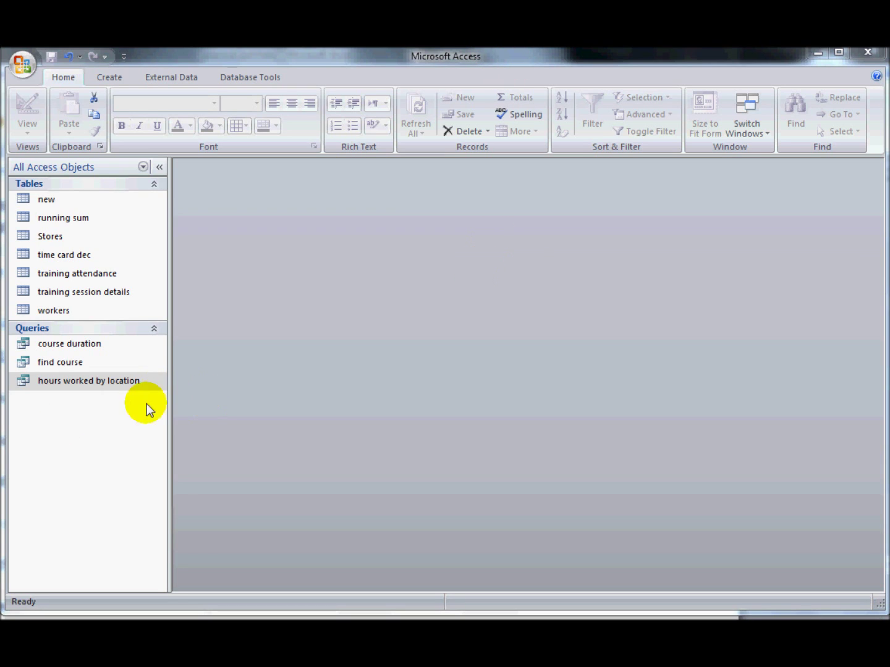
Open the query in Design View, delete its Surname and First Name columns, and preview the datasheet.
{"action": "double_click", "coordinate": [40, 380]}
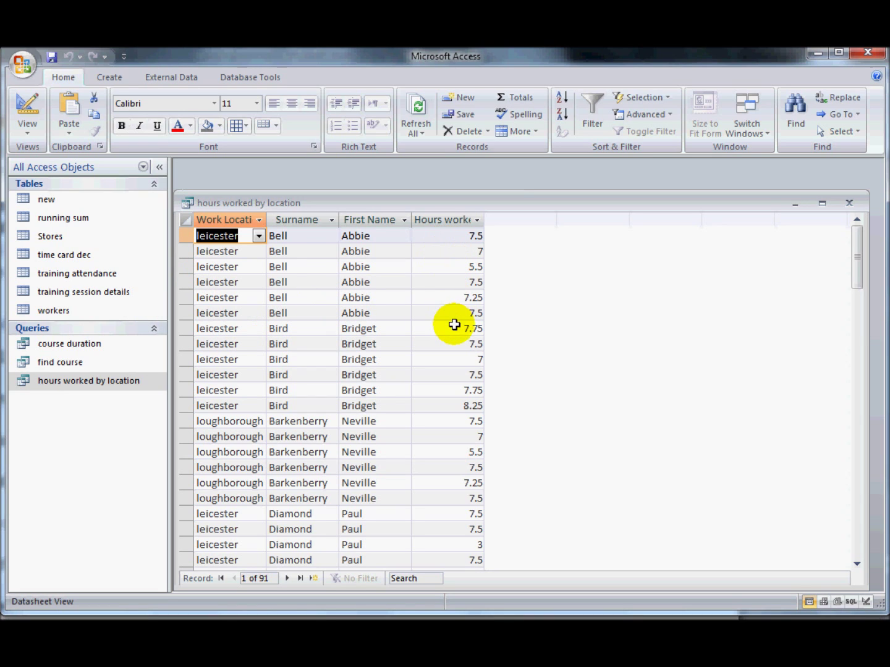
{"action": "left_click", "coordinate": [28, 103]}
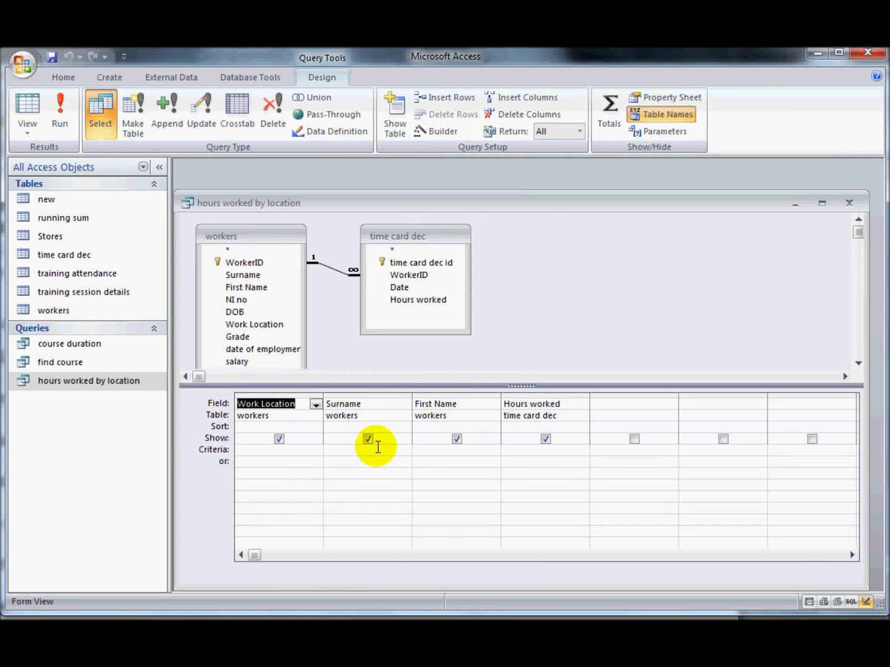
{"action": "left_click", "coordinate": [336, 399]}
{"action": "left_click_drag", "start_coordinate": [373, 401], "coordinate": [408, 401]}
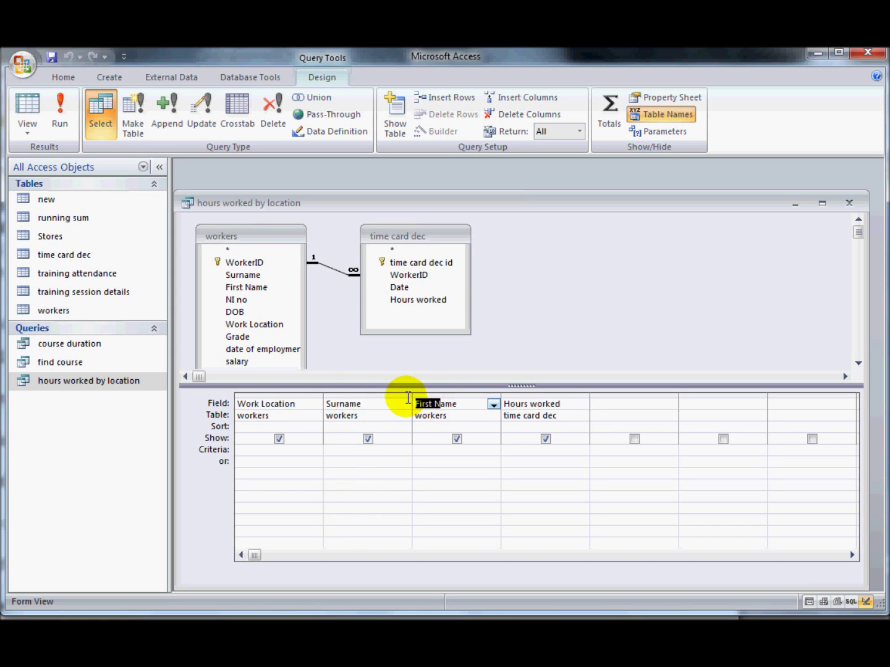
{"action": "left_click", "coordinate": [349, 390]}
{"action": "left_click", "coordinate": [421, 393], "text": "shift"}
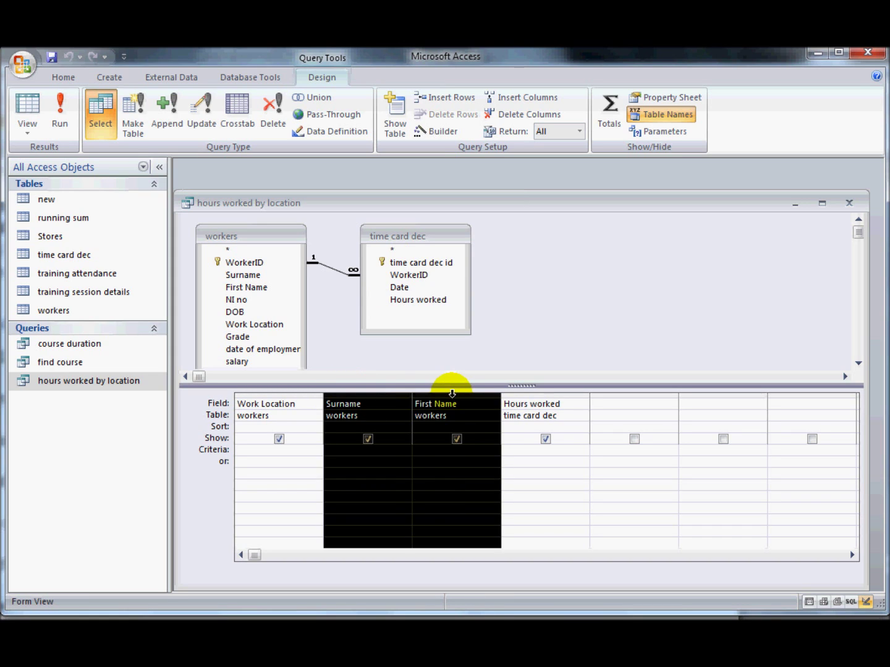
{"action": "key", "text": "Delete"}
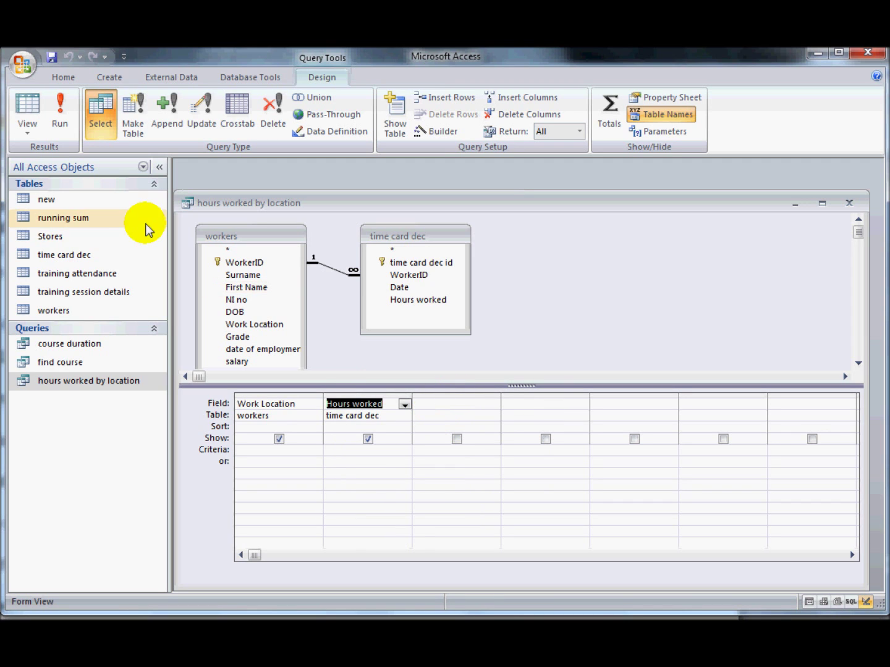
{"action": "left_click", "coordinate": [26, 106]}
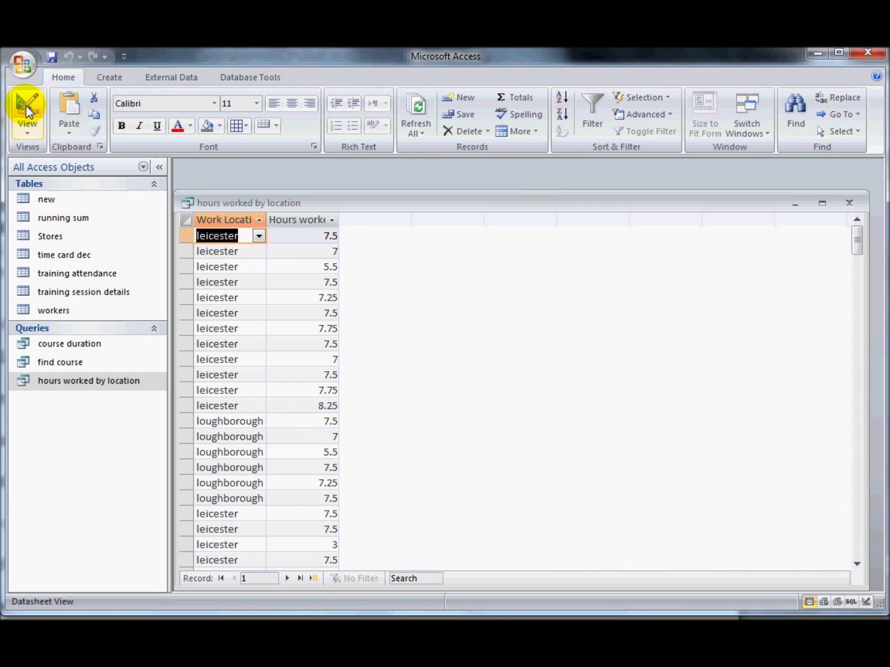
Turn on Totals, set Hours worked to Sum, and check the per-location totals.
{"action": "left_click", "coordinate": [26, 106]}
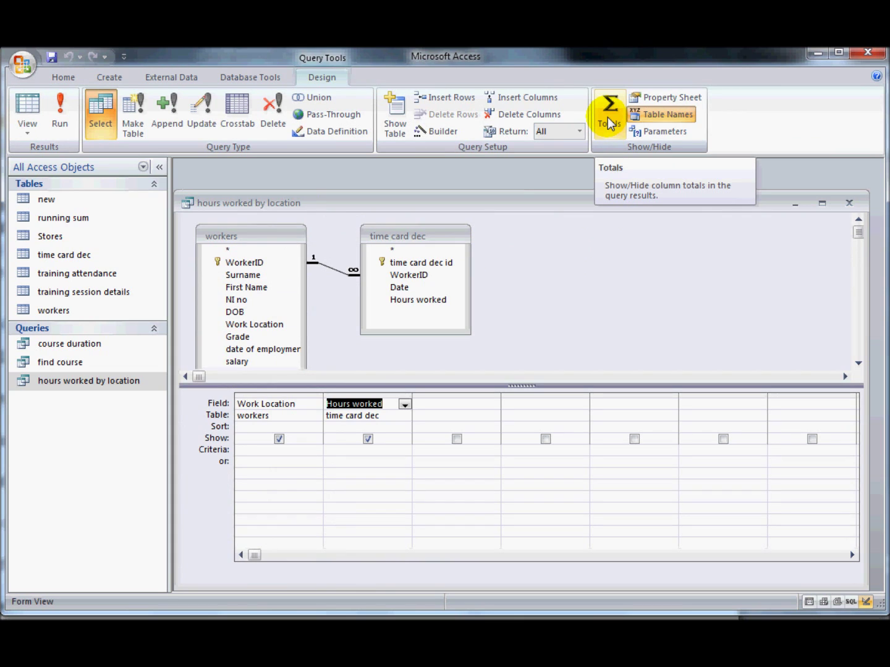
{"action": "left_click", "coordinate": [607, 117]}
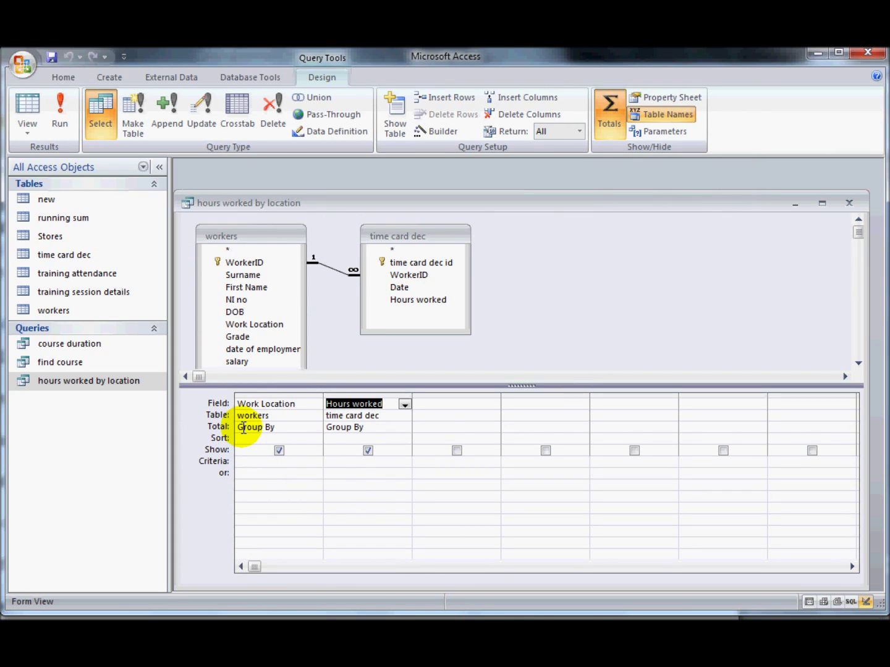
{"action": "left_click", "coordinate": [346, 427]}
{"action": "left_click", "coordinate": [405, 429]}
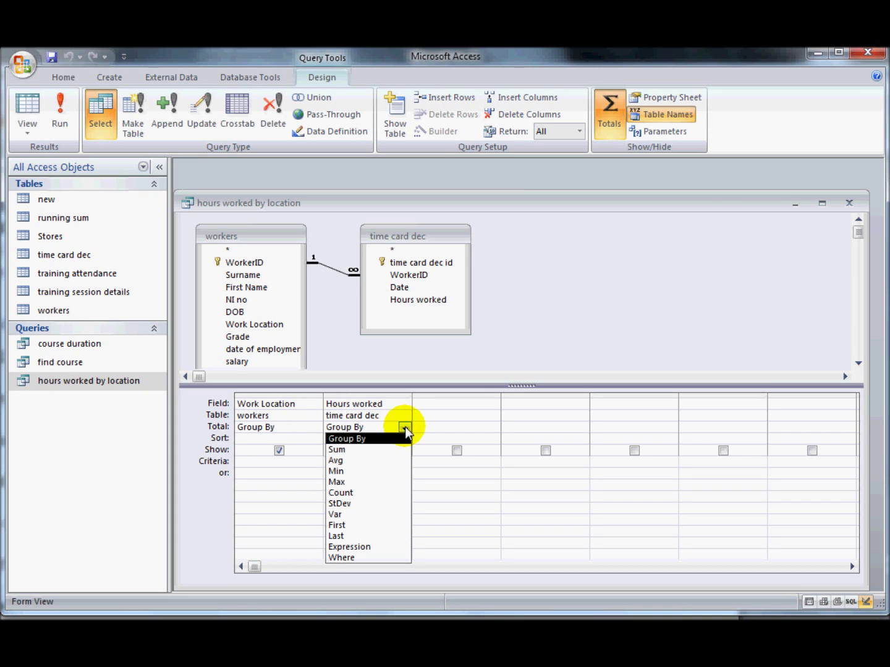
{"action": "left_click", "coordinate": [385, 450]}
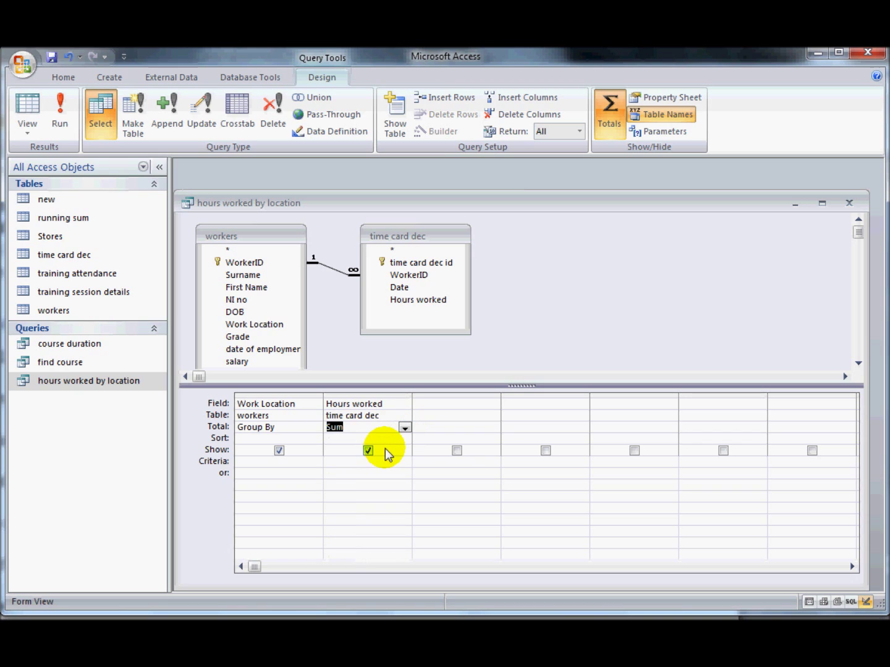
{"action": "left_click", "coordinate": [28, 111]}
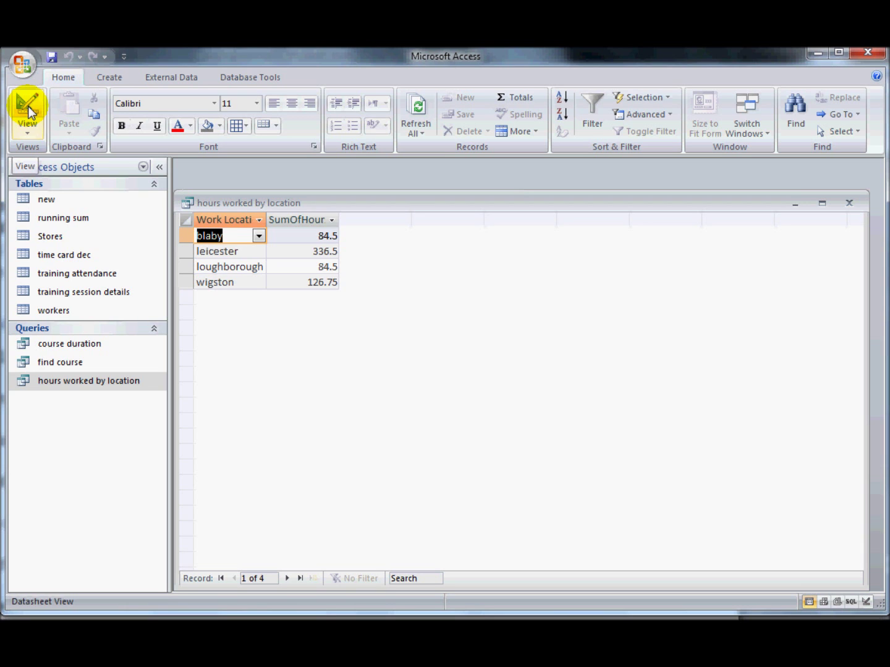
{"action": "left_click", "coordinate": [28, 112]}
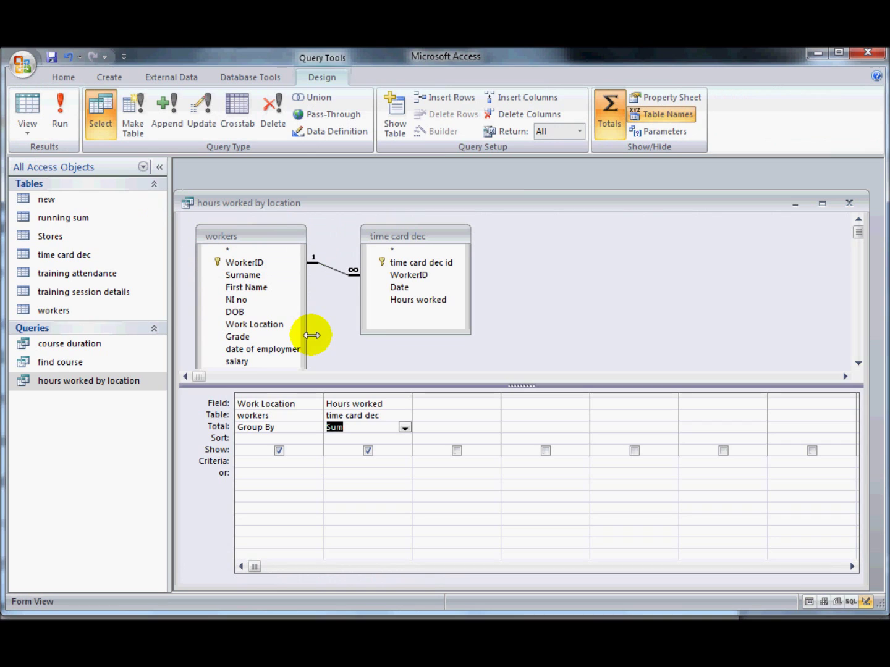
Add Date between Work Location and Hours worked and review the 24 grouped rows.
{"action": "double_click", "coordinate": [387, 289]}
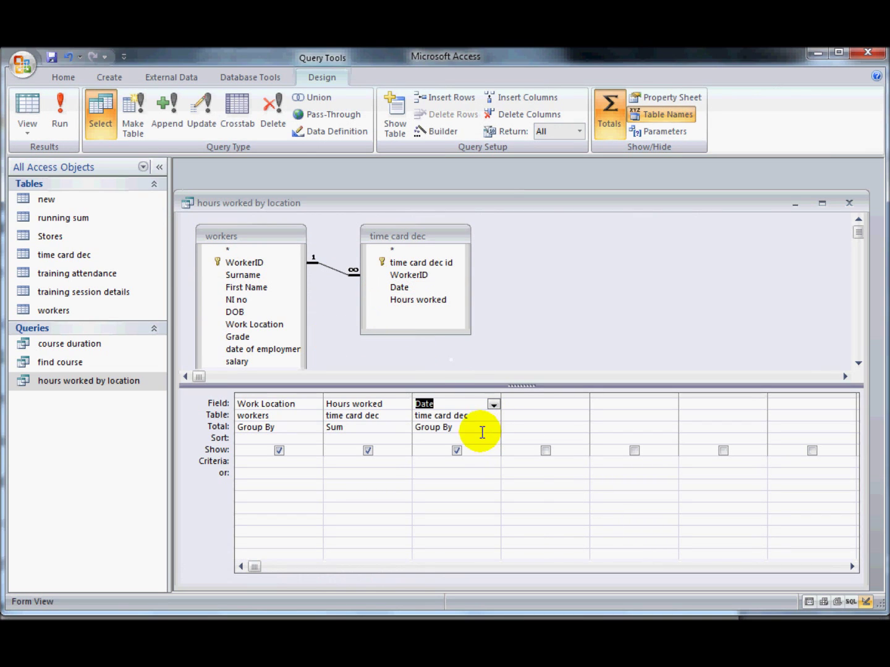
{"action": "left_click", "coordinate": [443, 394]}
{"action": "left_click_drag", "start_coordinate": [442, 394], "coordinate": [339, 391]}
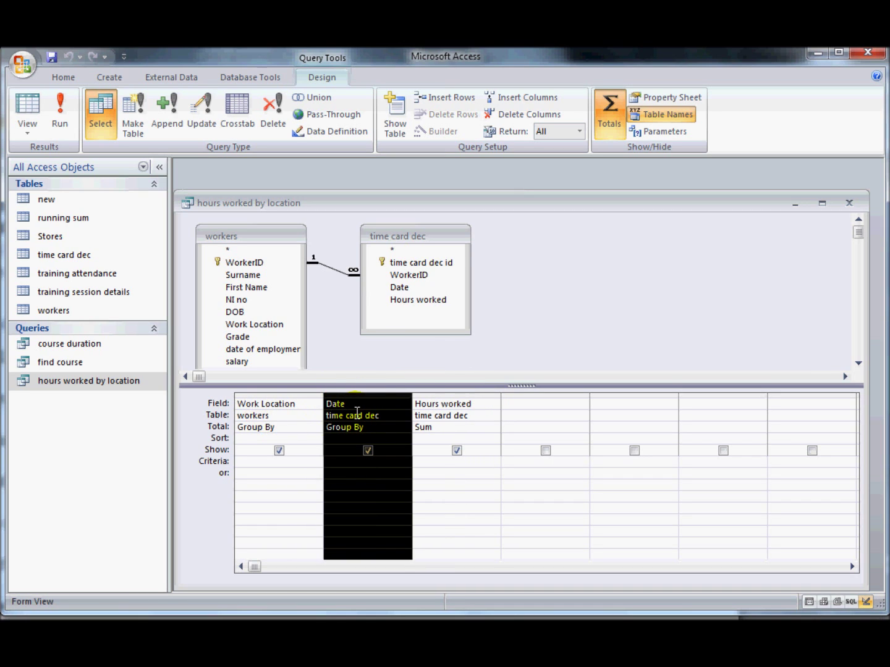
{"action": "left_click", "coordinate": [22, 104]}
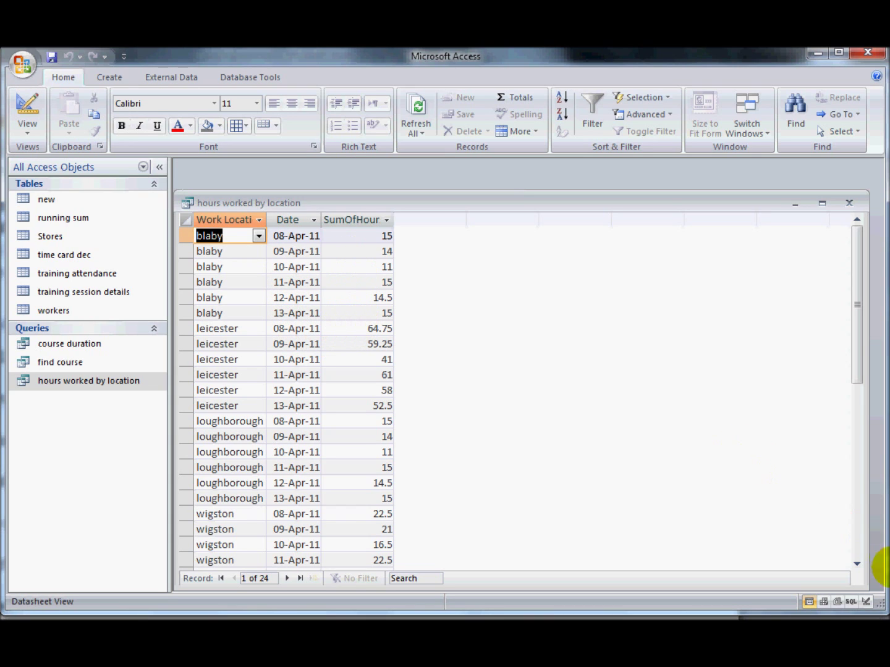
{"action": "left_click", "coordinate": [857, 564]}
{"action": "left_click", "coordinate": [857, 563]}
{"action": "left_click", "coordinate": [857, 564]}
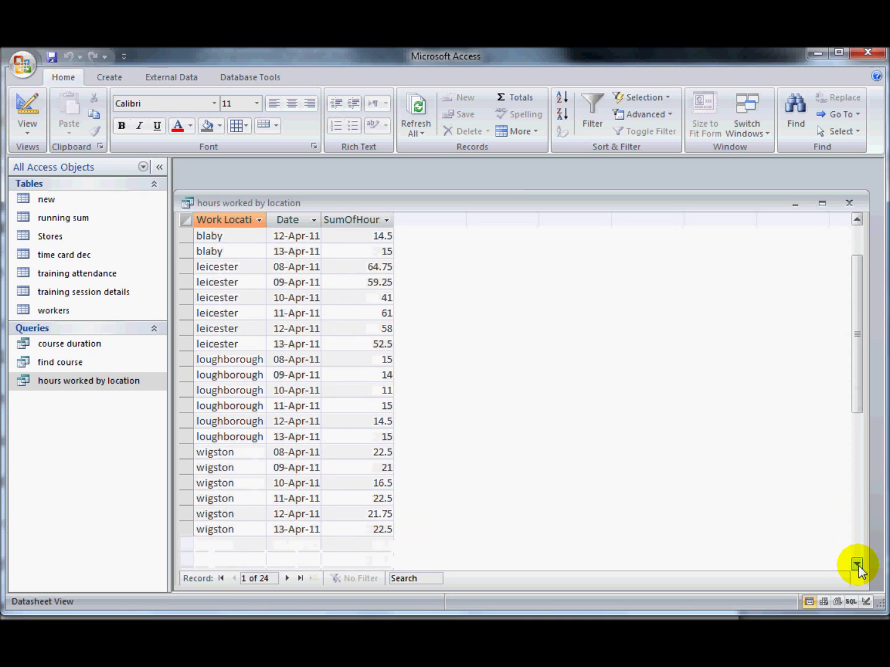
{"action": "left_click_drag", "start_coordinate": [857, 405], "coordinate": [858, 352]}
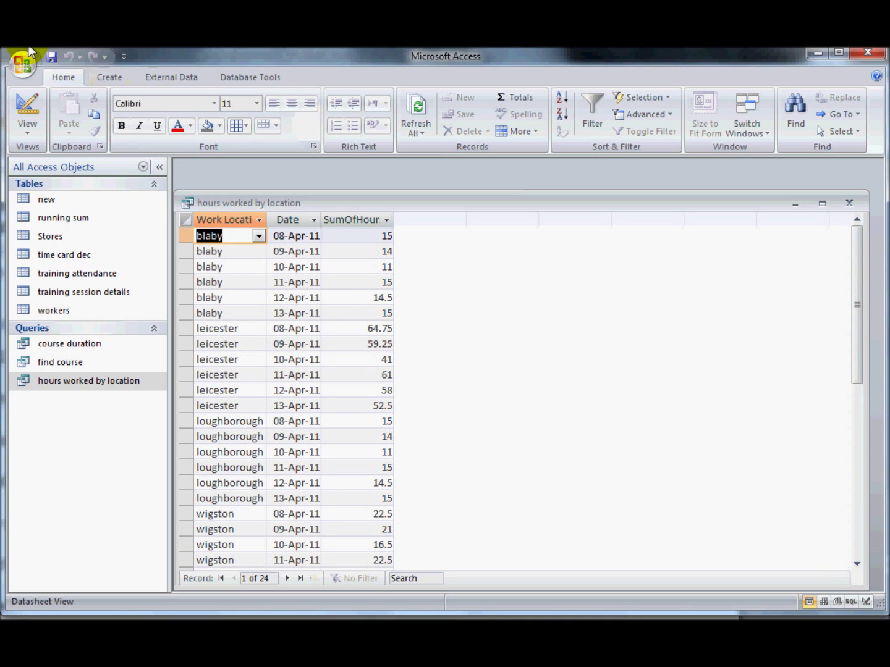
Convert the query to a crosstab with Work Location as the Row Heading.
{"action": "left_click", "coordinate": [23, 116]}
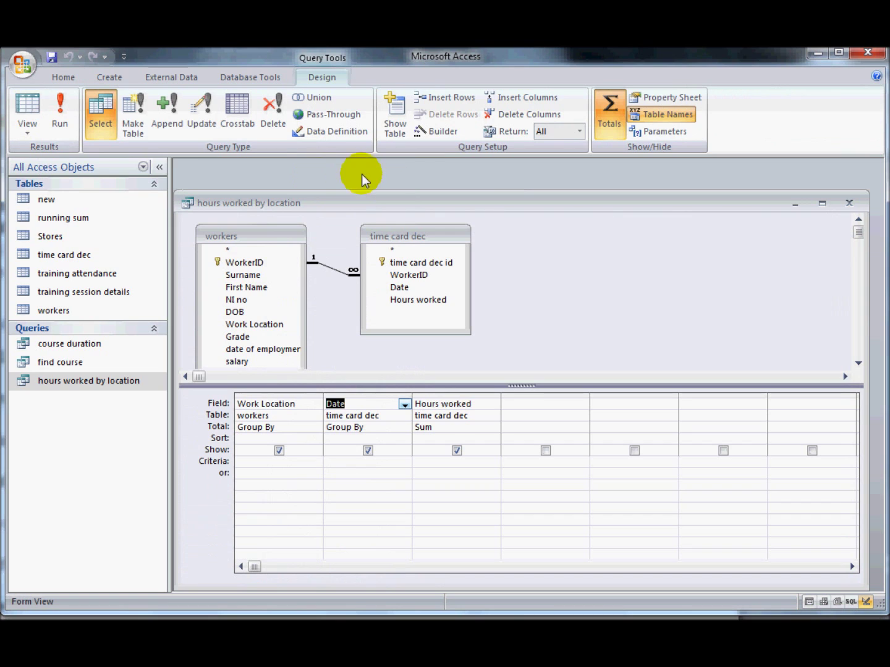
{"action": "left_click", "coordinate": [241, 106]}
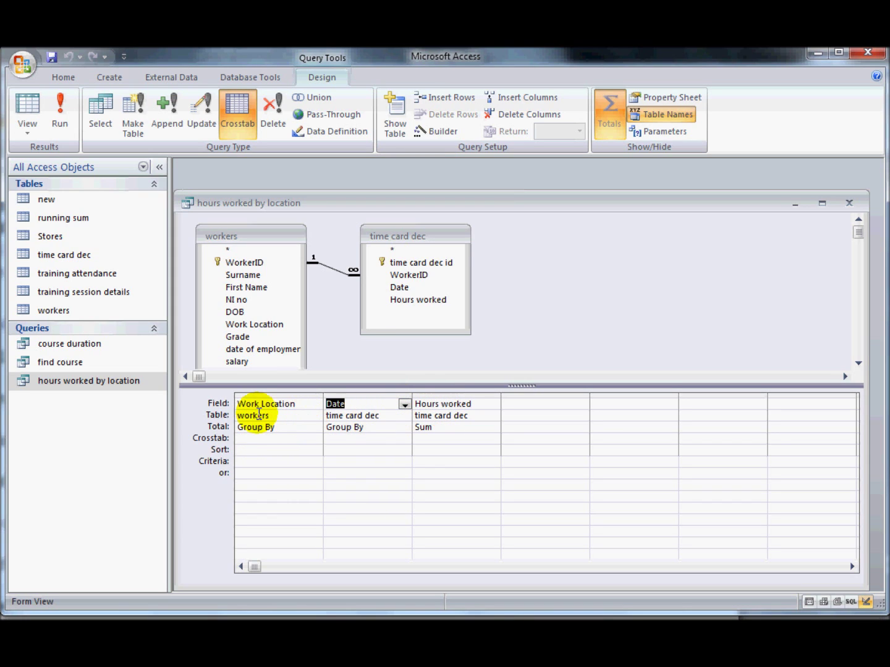
{"action": "left_click", "coordinate": [260, 435]}
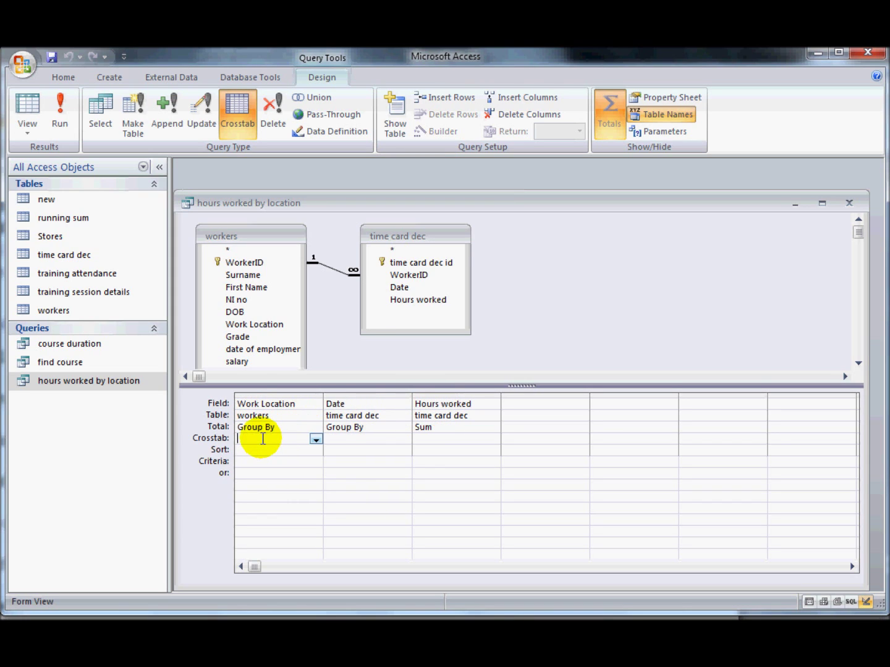
{"action": "left_click", "coordinate": [316, 440]}
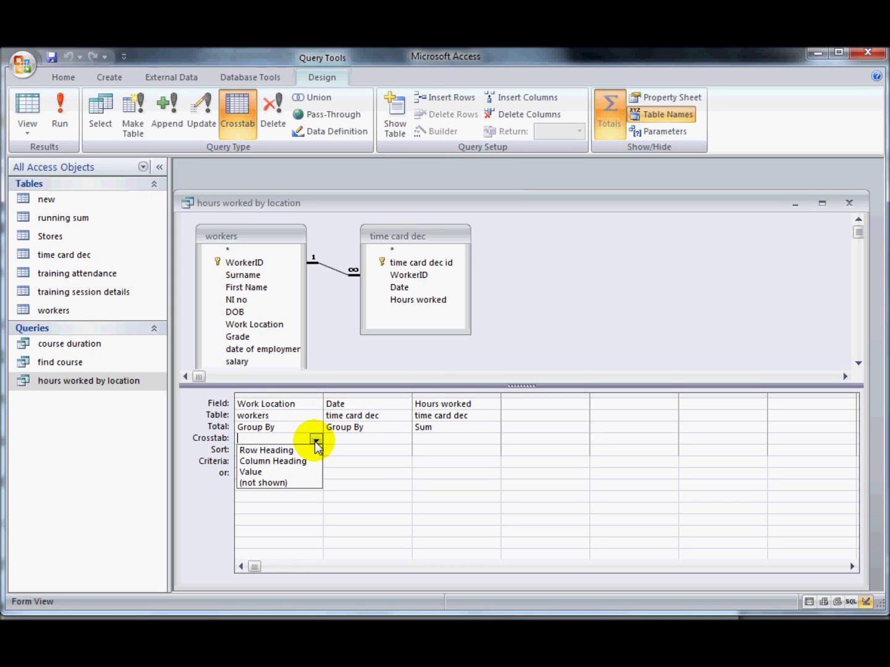
{"action": "left_click", "coordinate": [280, 452]}
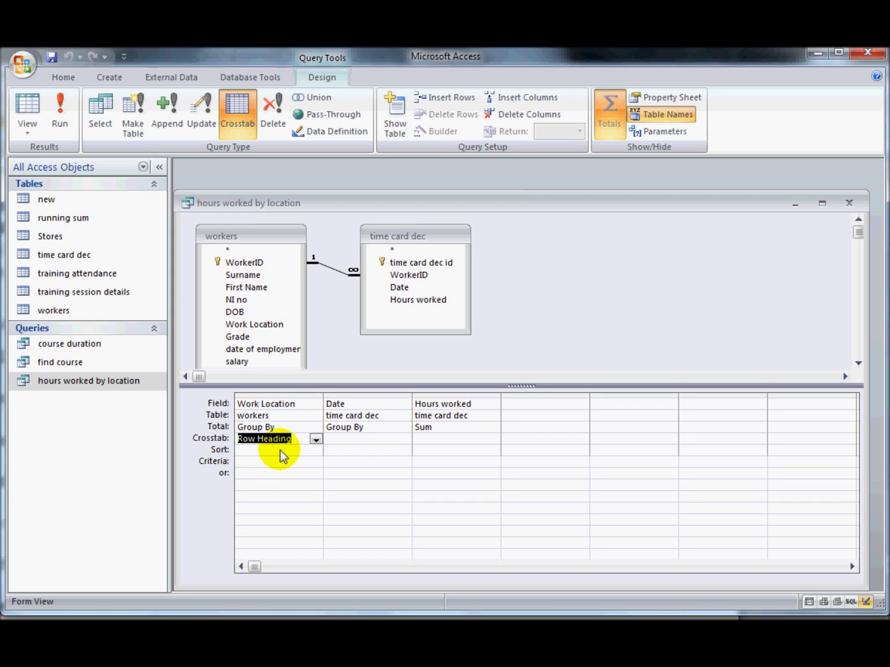
Make Date the Column Heading and Hours worked the Value, then run the crosstab.
{"action": "left_click", "coordinate": [371, 438]}
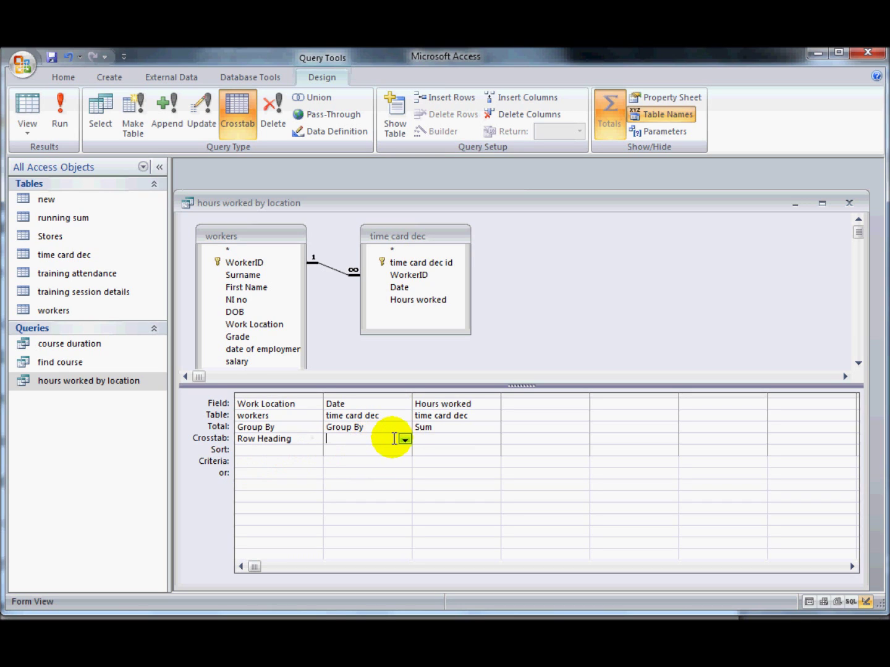
{"action": "left_click", "coordinate": [404, 440]}
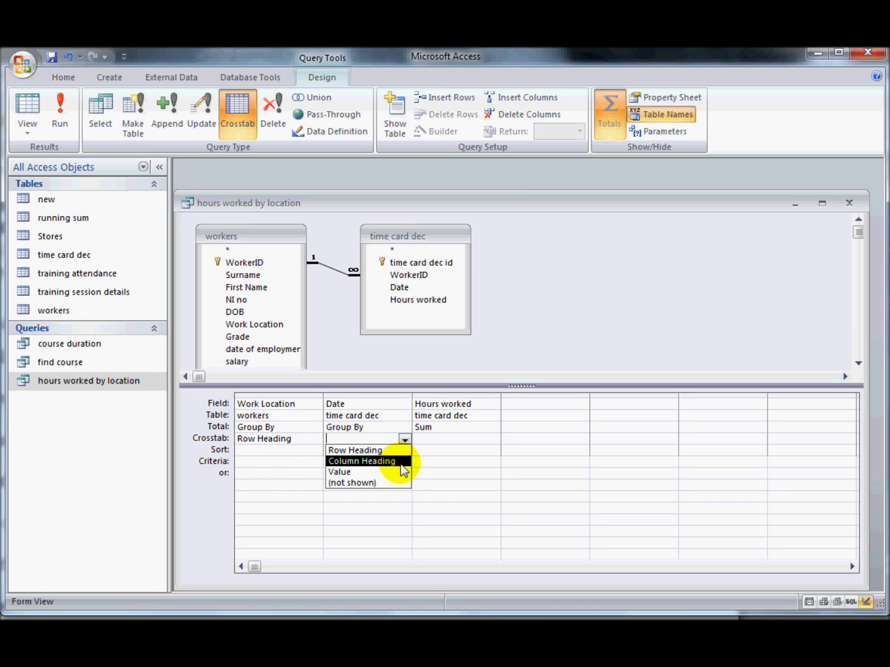
{"action": "left_click", "coordinate": [401, 462]}
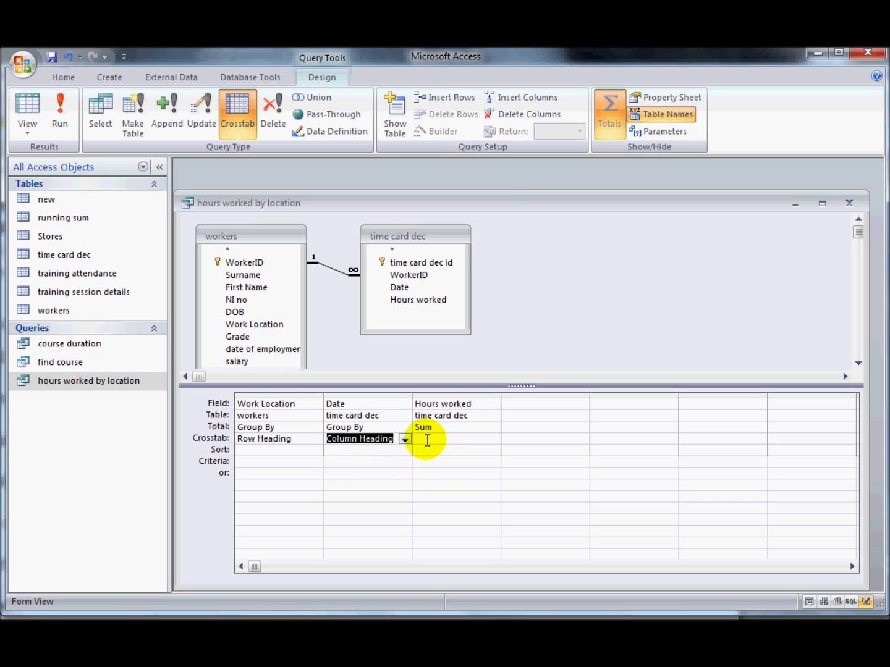
{"action": "left_click", "coordinate": [425, 440]}
{"action": "left_click", "coordinate": [492, 440]}
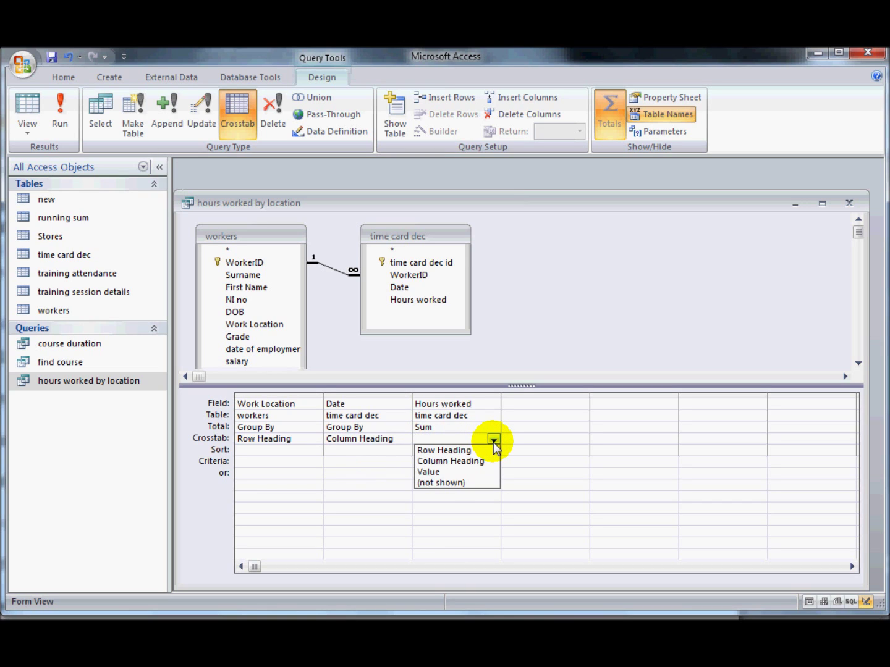
{"action": "left_click", "coordinate": [475, 473]}
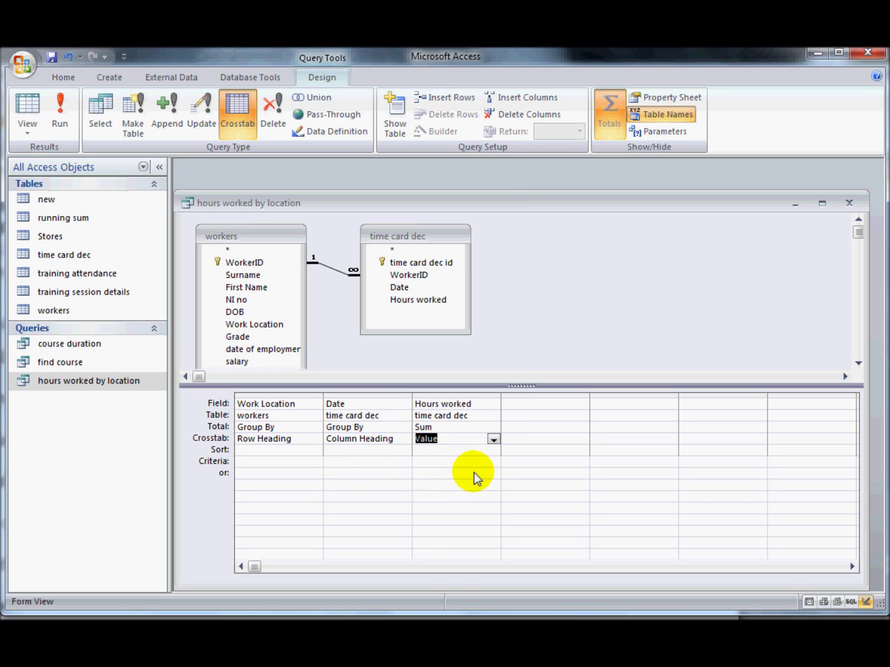
{"action": "left_click", "coordinate": [29, 101]}
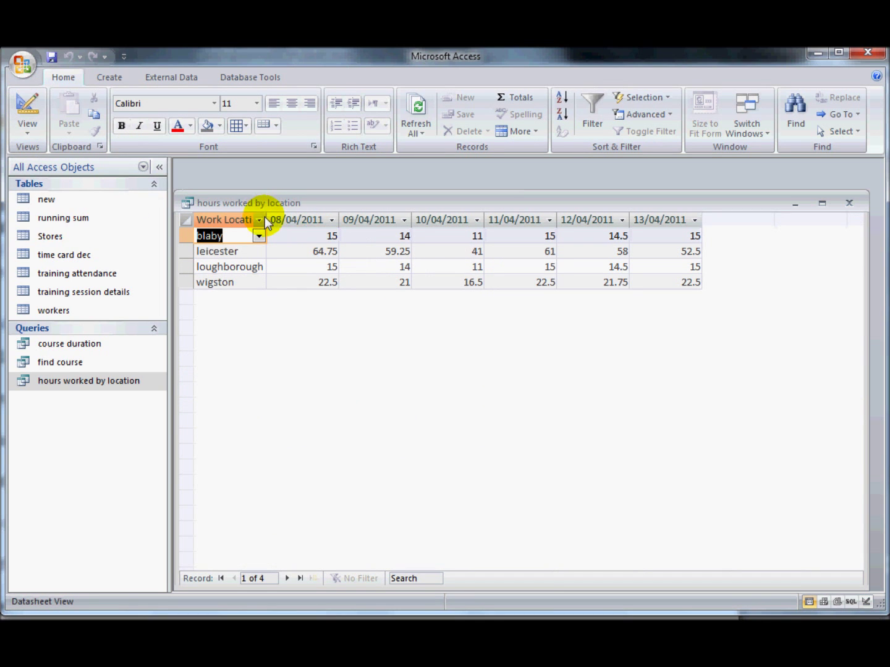
Widen the Work Location column, save the hours worked by location query, and return to Design View.
{"action": "left_click_drag", "start_coordinate": [267, 220], "coordinate": [295, 220]}
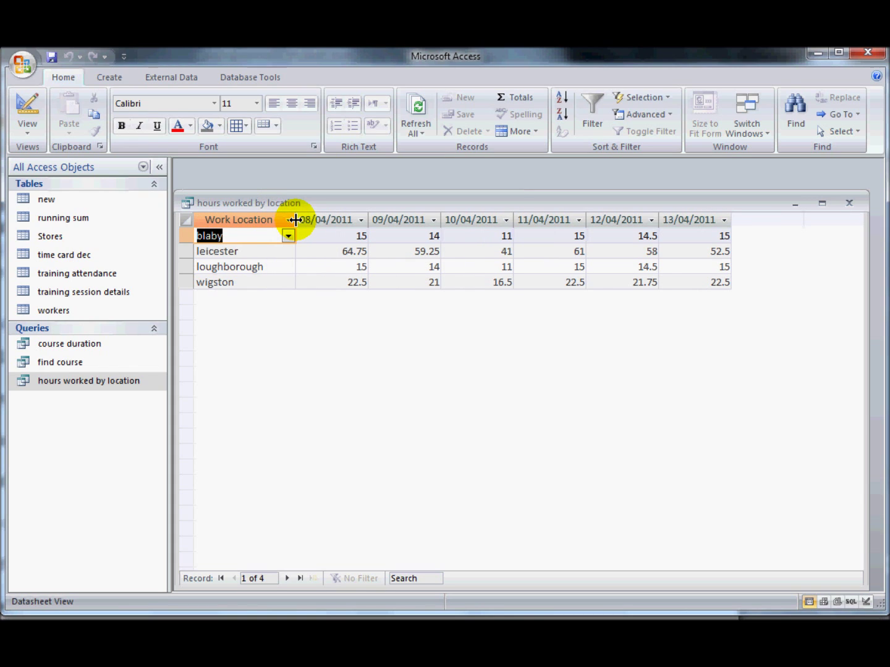
{"action": "left_click", "coordinate": [51, 58]}
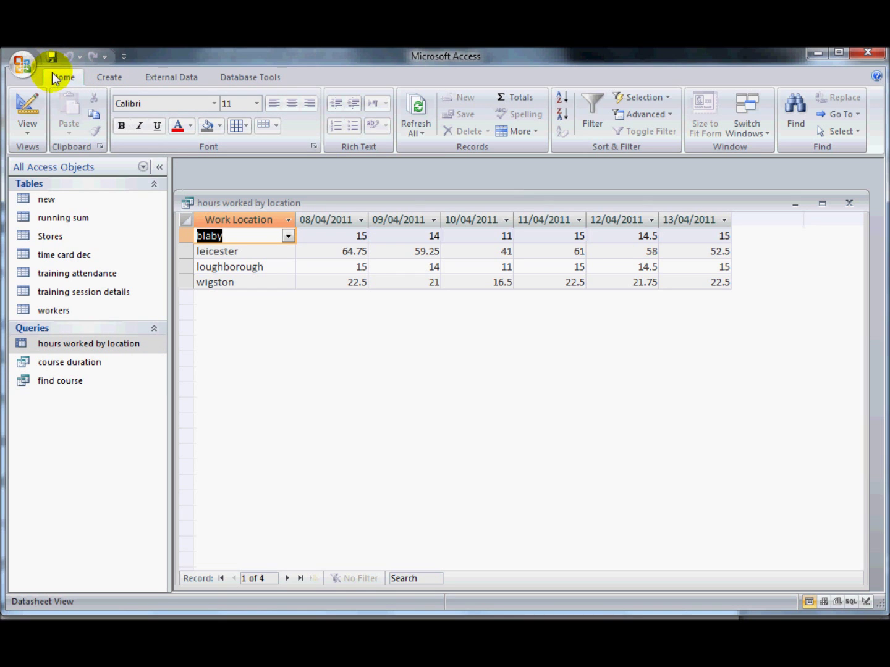
{"action": "left_click", "coordinate": [32, 99]}
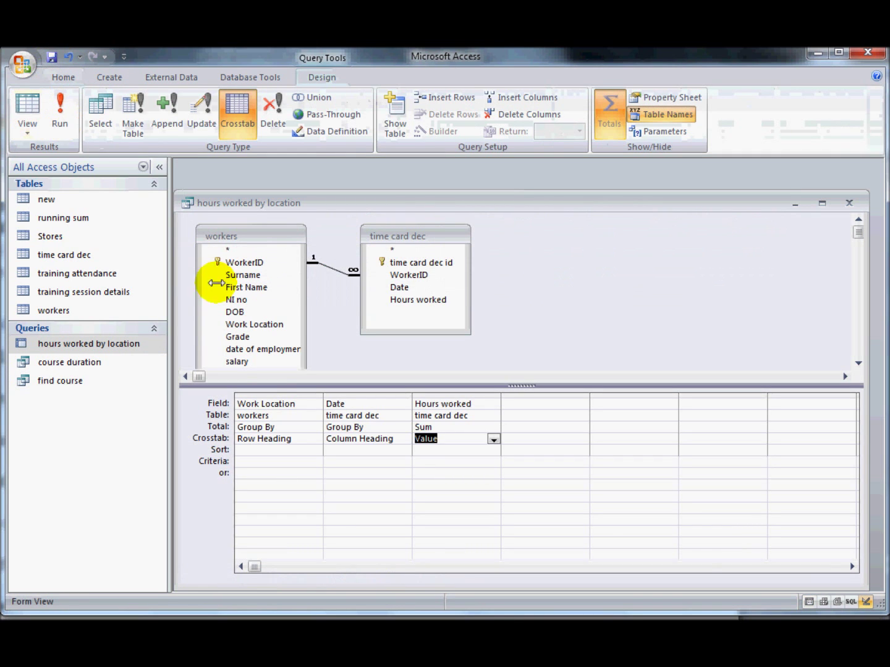
Replace Hours worked with WorkerID totalled by Count, and view the per-day counts.
{"action": "left_click", "coordinate": [426, 405]}
{"action": "left_click", "coordinate": [492, 405]}
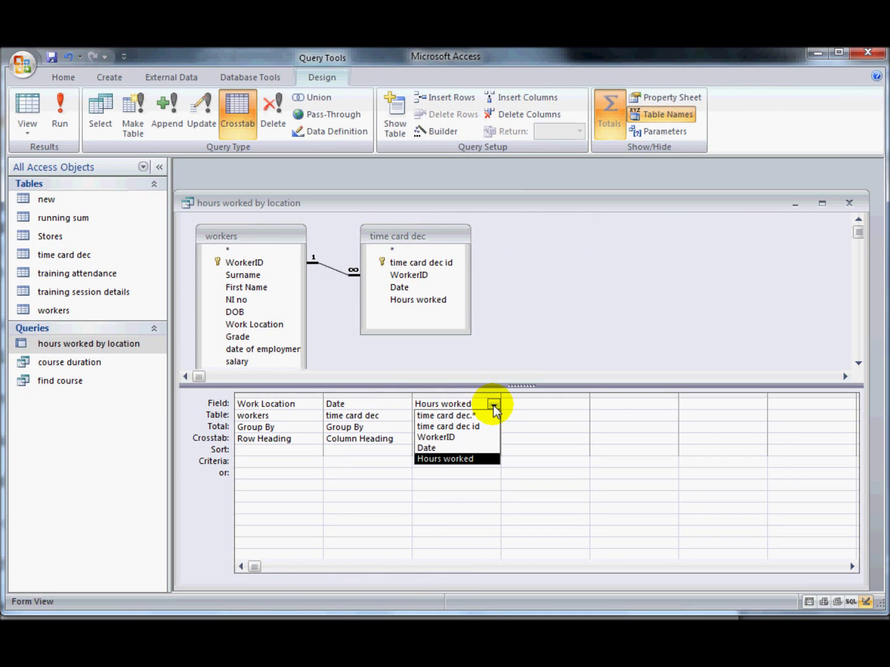
{"action": "left_click", "coordinate": [494, 437]}
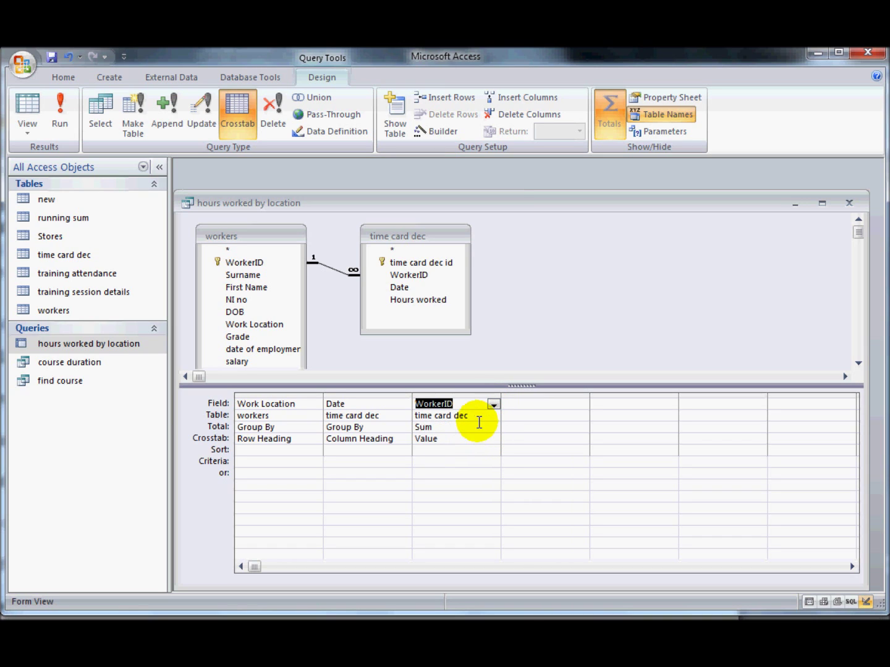
{"action": "left_click", "coordinate": [478, 426]}
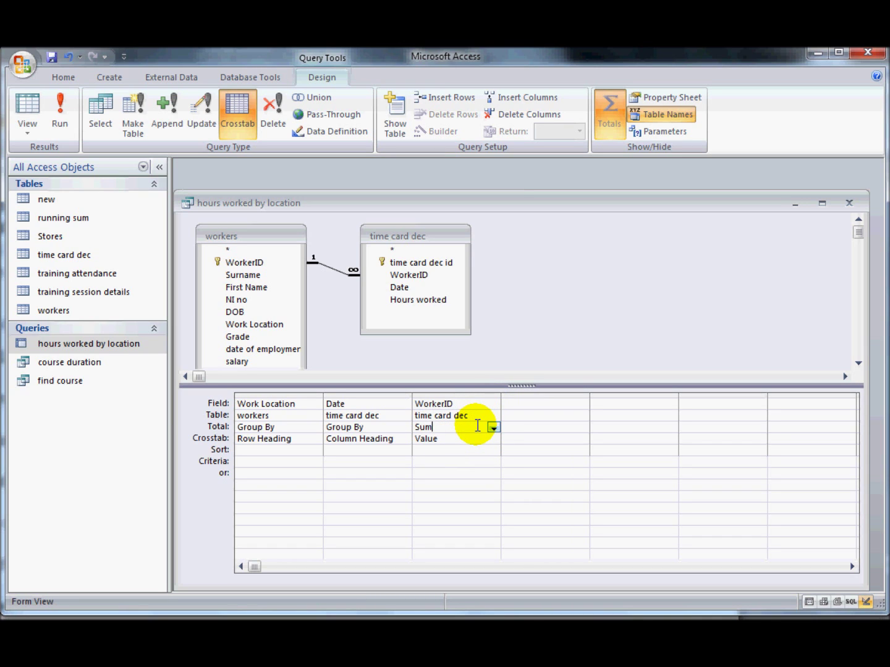
{"action": "left_click", "coordinate": [493, 427]}
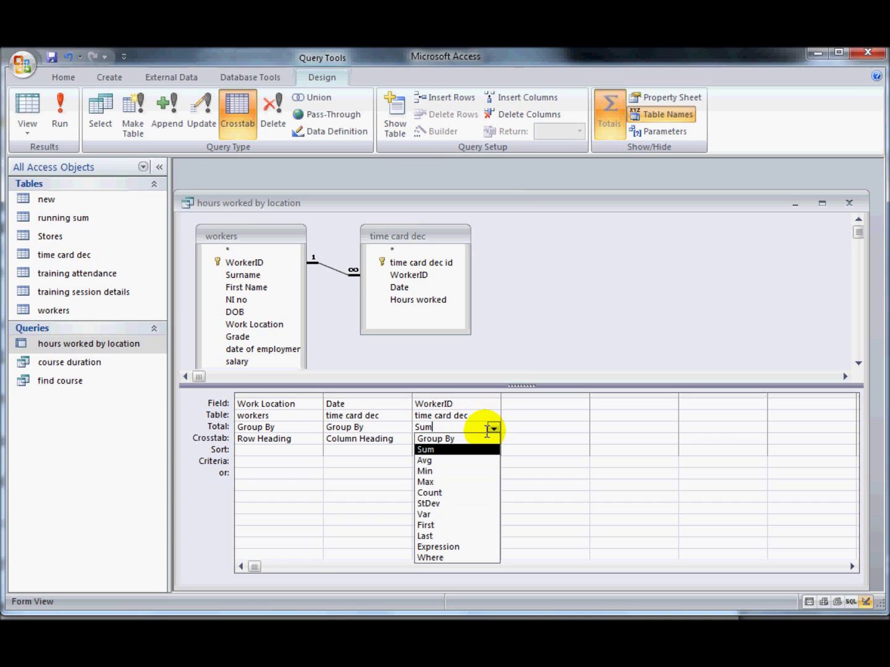
{"action": "left_click", "coordinate": [497, 492]}
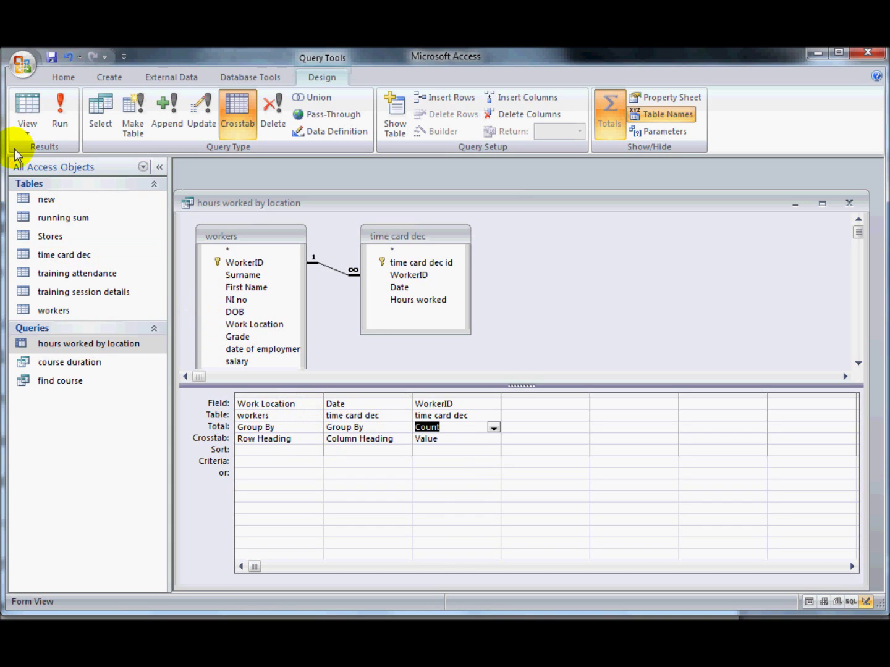
{"action": "left_click", "coordinate": [23, 106]}
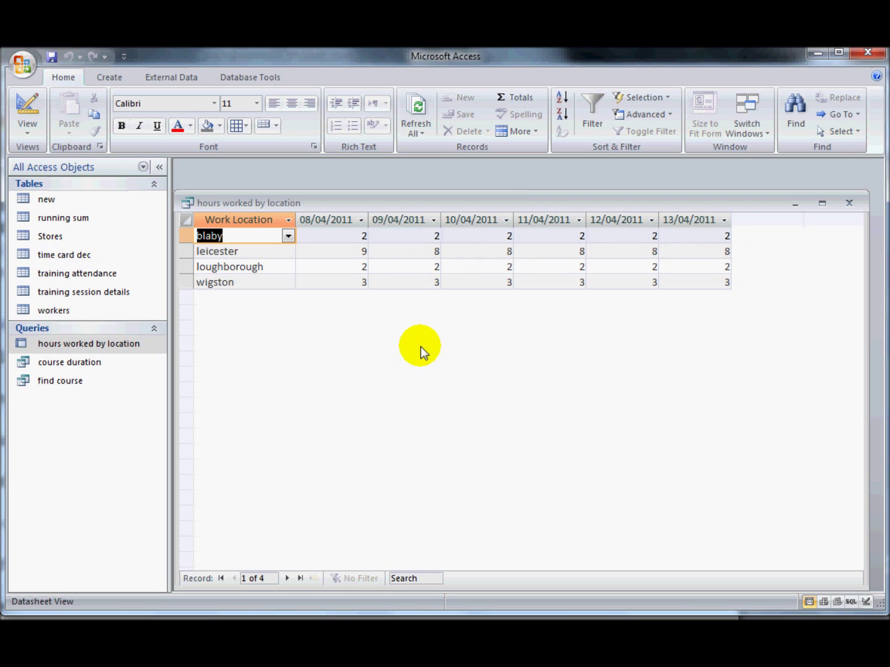
Switch back to Design View and confirm WorkerID's Total stays on Count.
{"action": "left_click", "coordinate": [27, 107]}
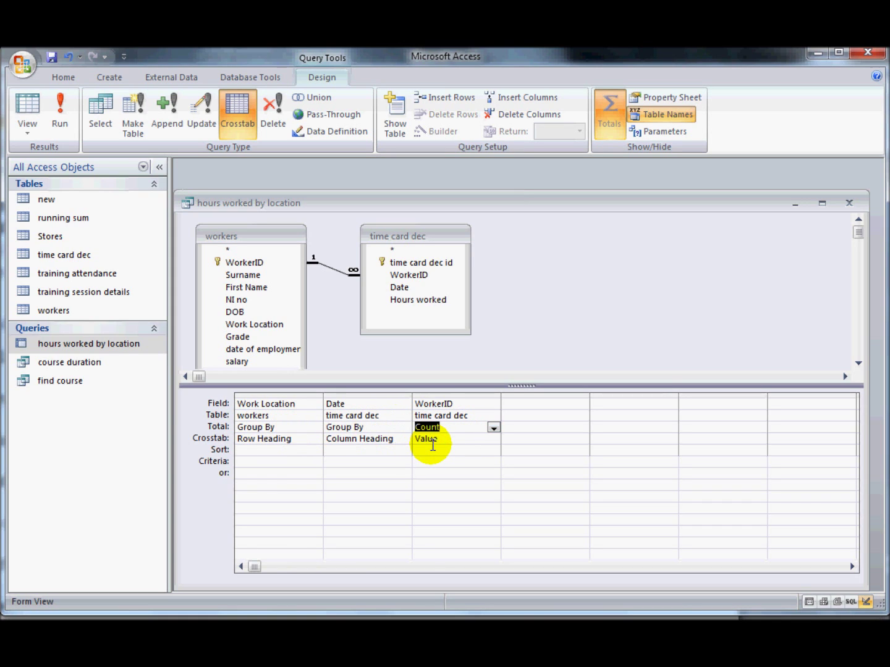
{"action": "left_click", "coordinate": [494, 428]}
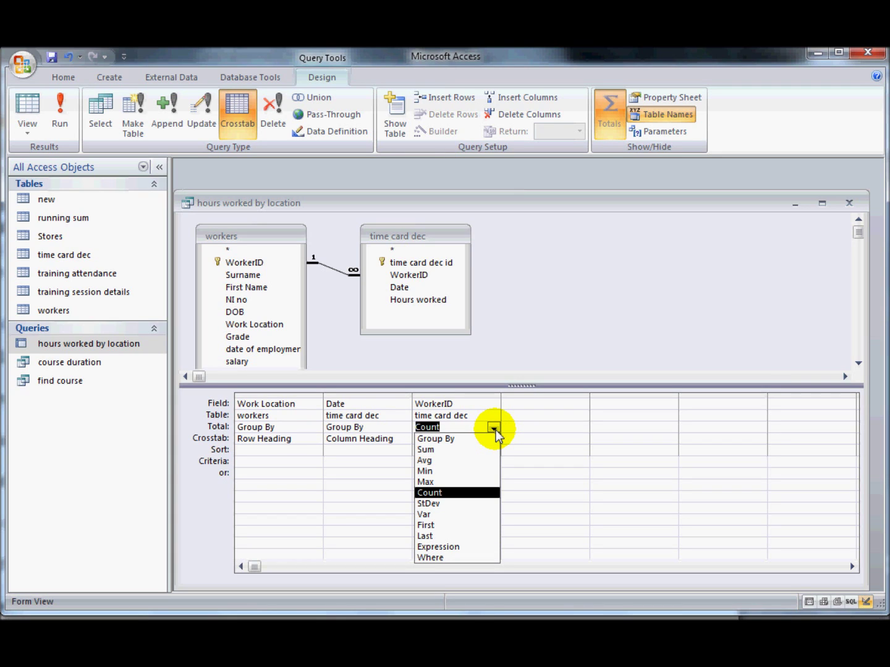
{"action": "left_click", "coordinate": [493, 428]}
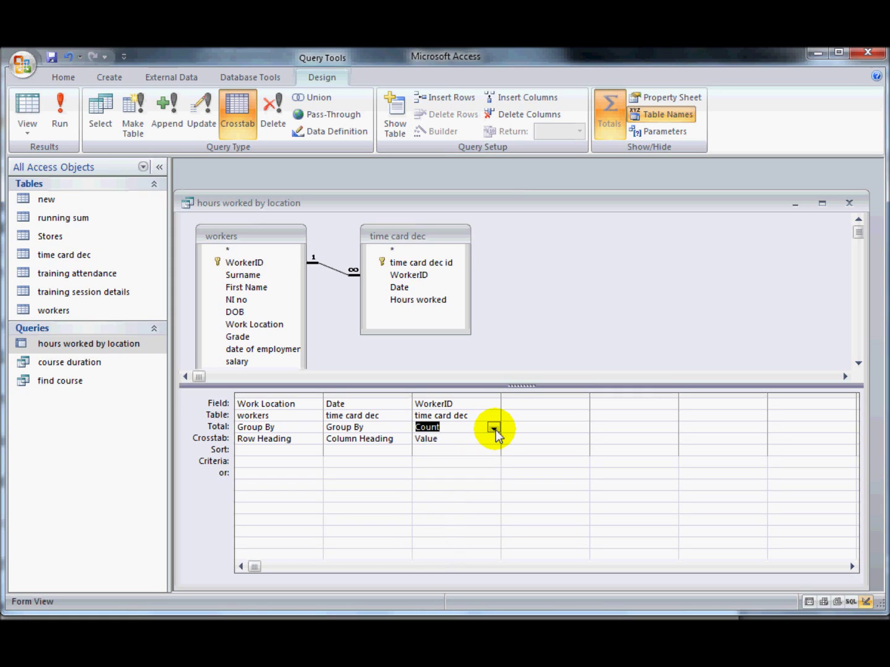